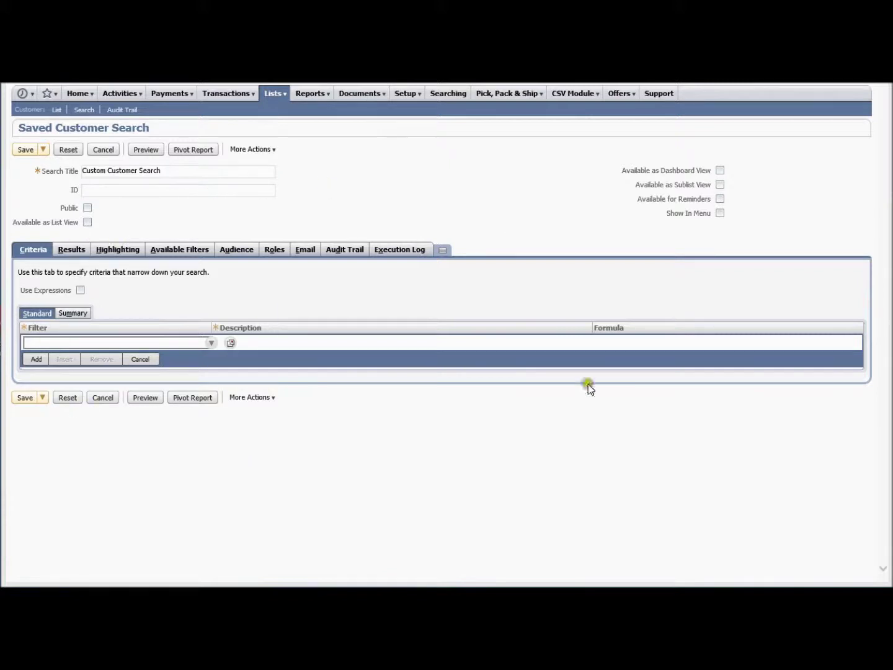
triple_click(160, 170)
type("My Customer Se")
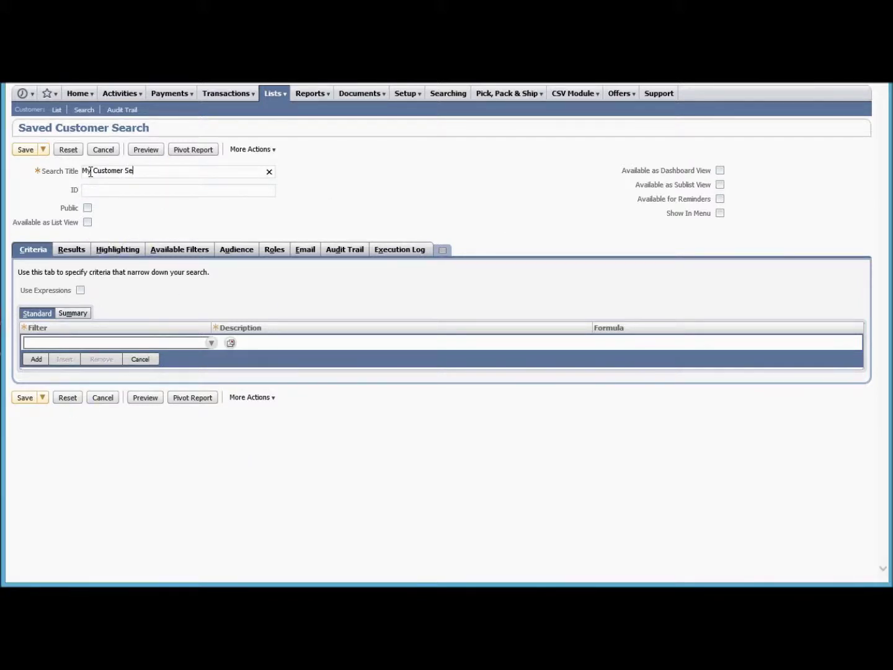
type("arch")
left_click(211, 342)
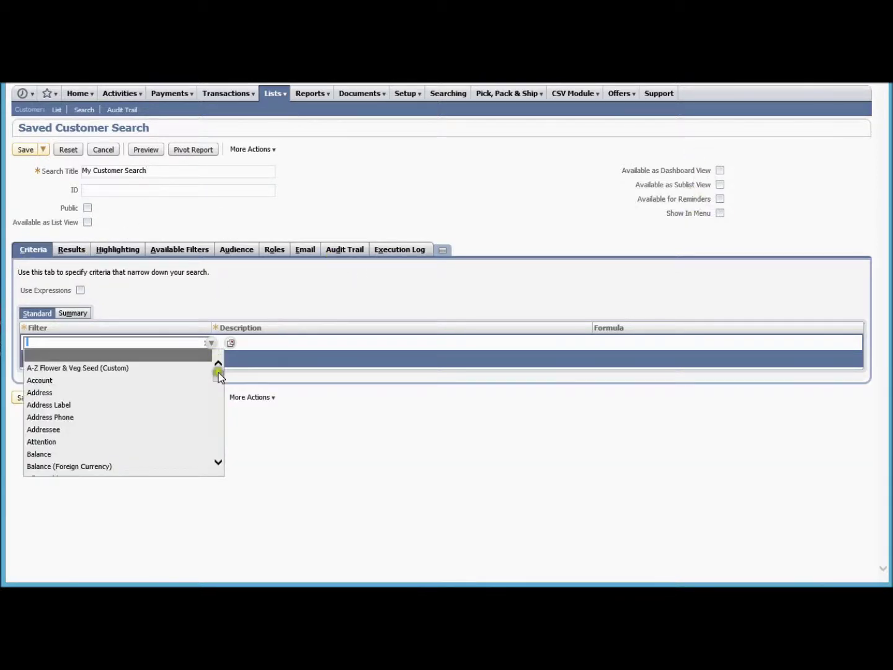
left_click_drag(219, 374, 220, 411)
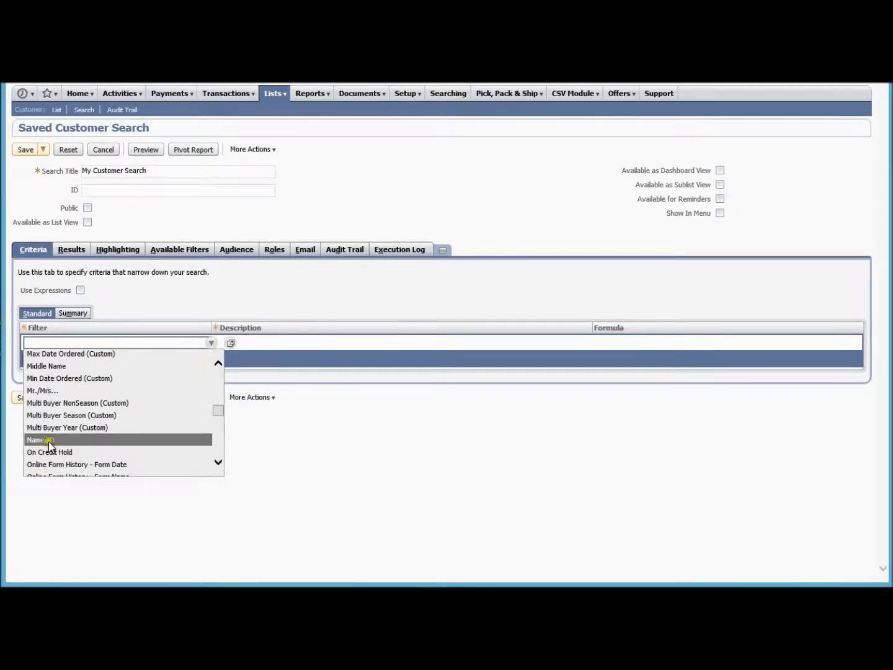
left_click(38, 440)
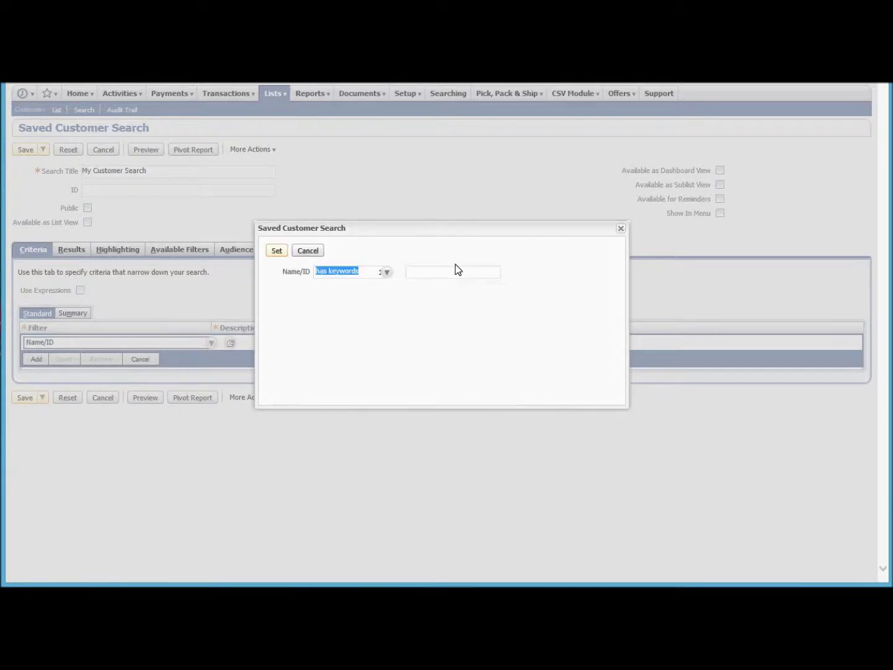
left_click(390, 273)
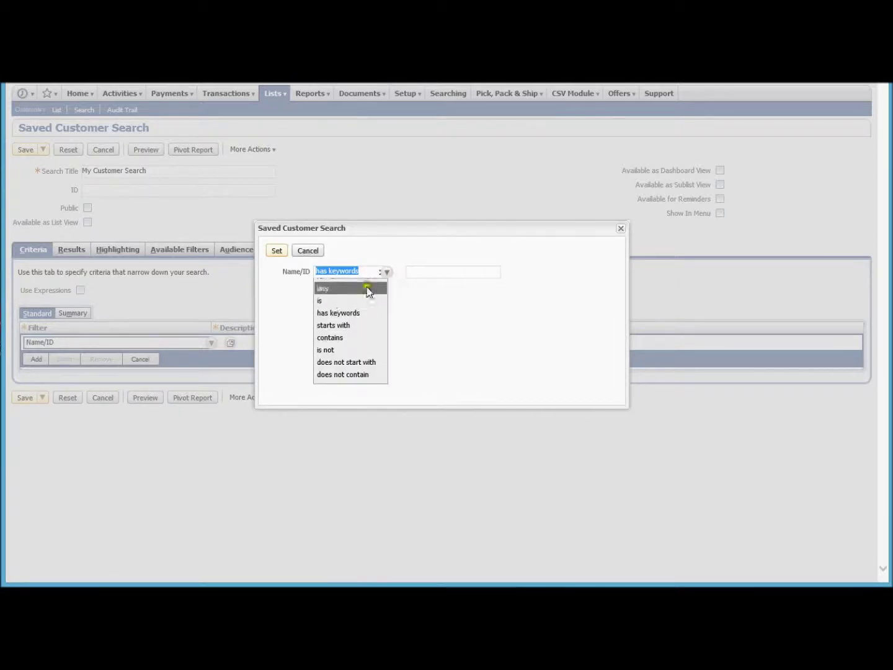
left_click(332, 300)
left_click(417, 270)
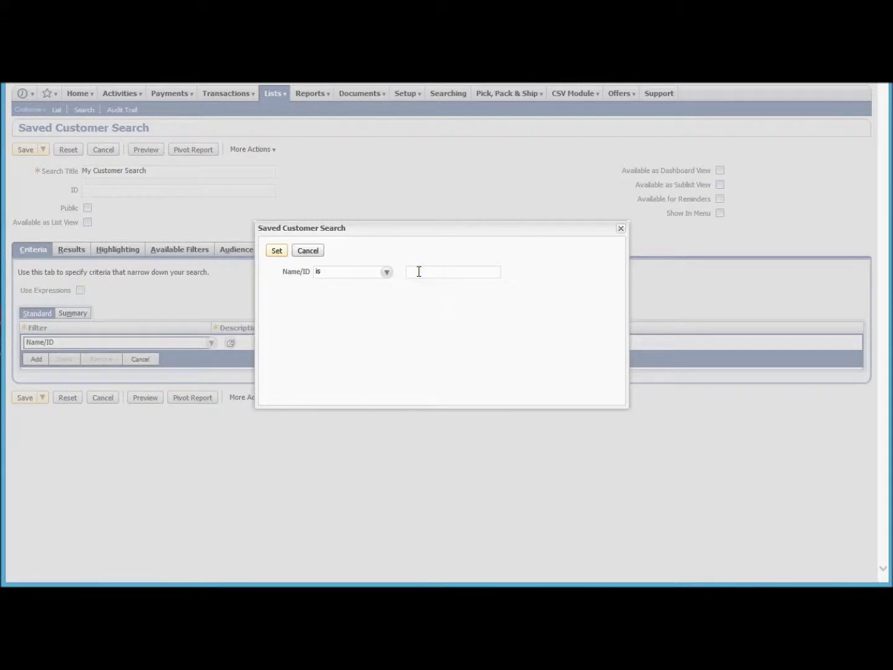
type("5275569")
left_click(276, 250)
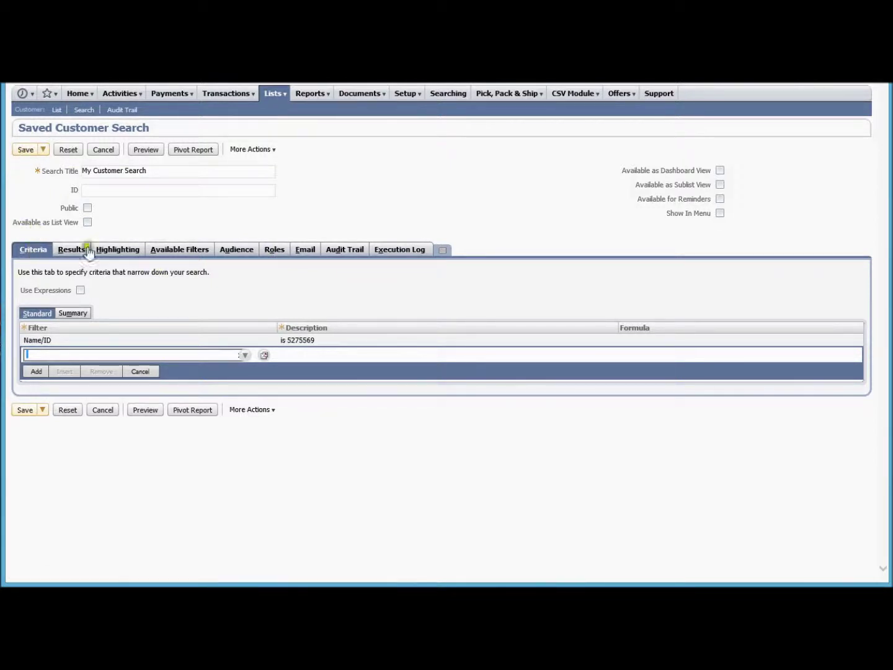
left_click(69, 250)
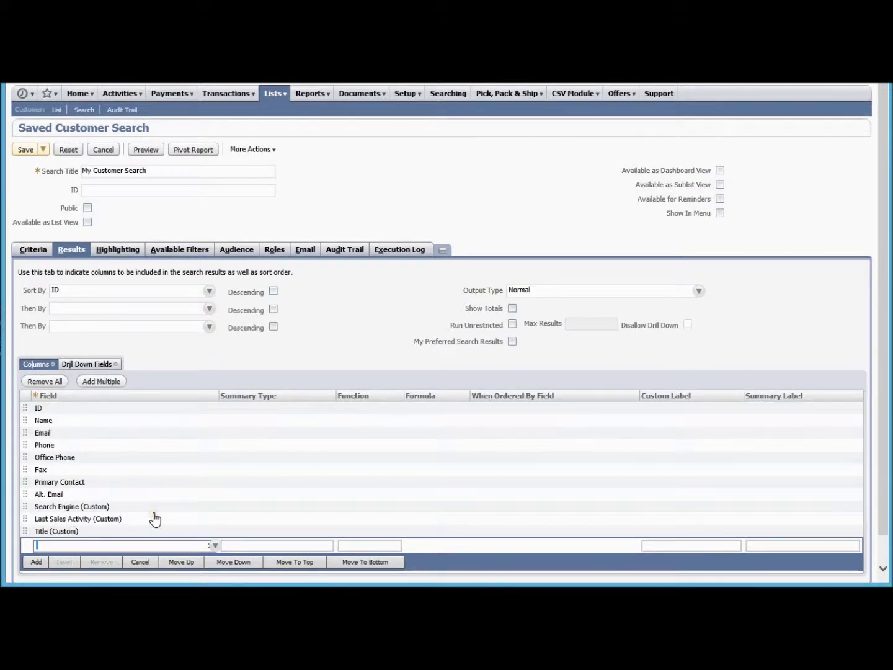
left_click(146, 154)
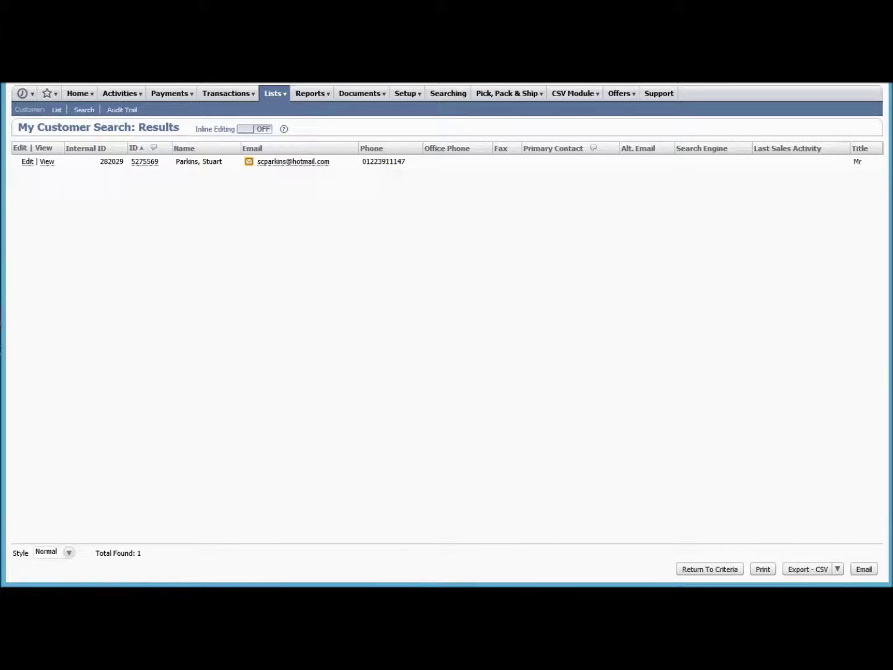
left_click(707, 572)
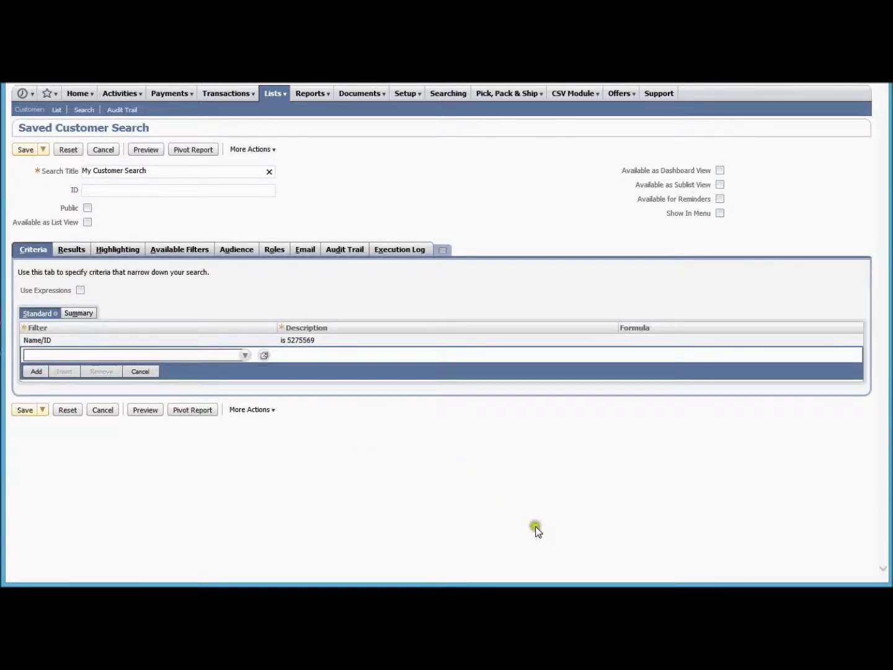
- Save the search as customsearch941, check its one-customer results, and reopen it in the editor
left_click(27, 152)
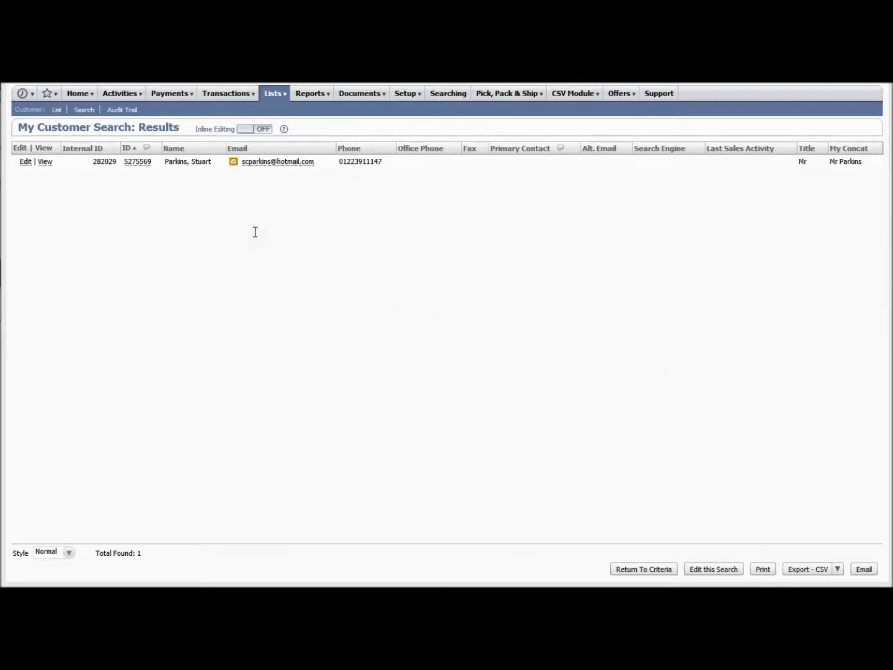
left_click(708, 571)
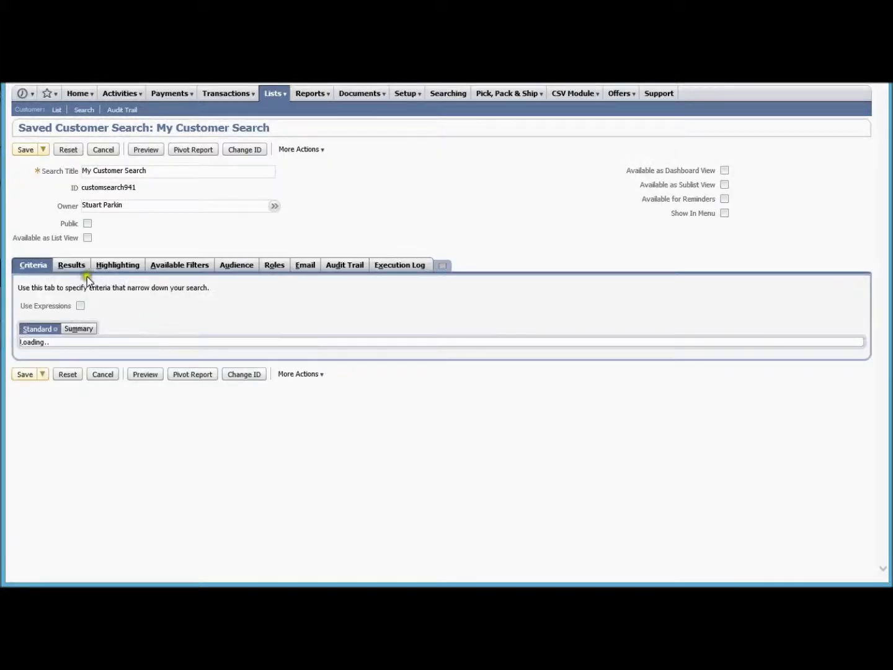
- Remove the Search Engine (Custom) and Last Sales Activity (Custom) result columns
left_click(68, 266)
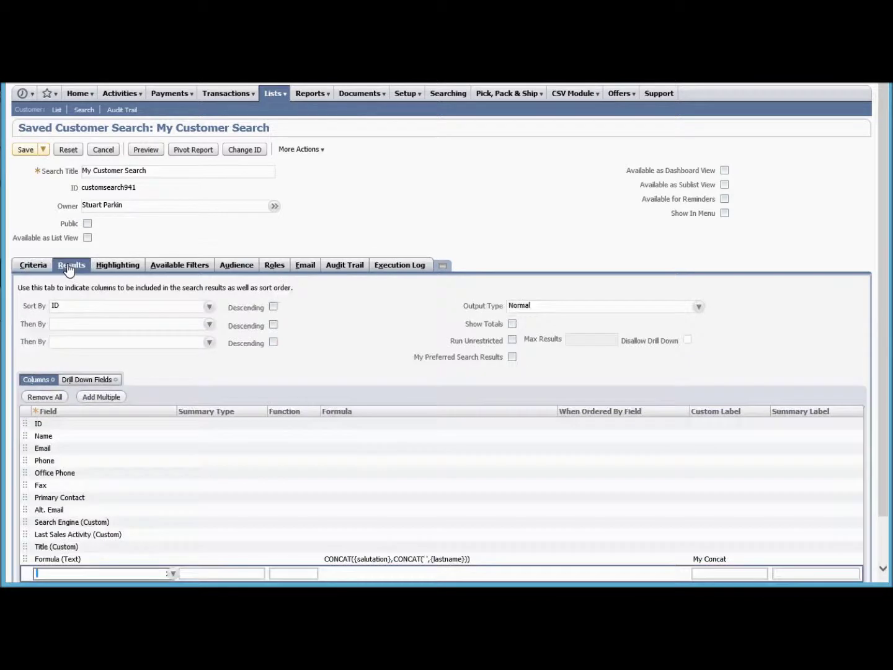
scroll(147, 302, "down", 1)
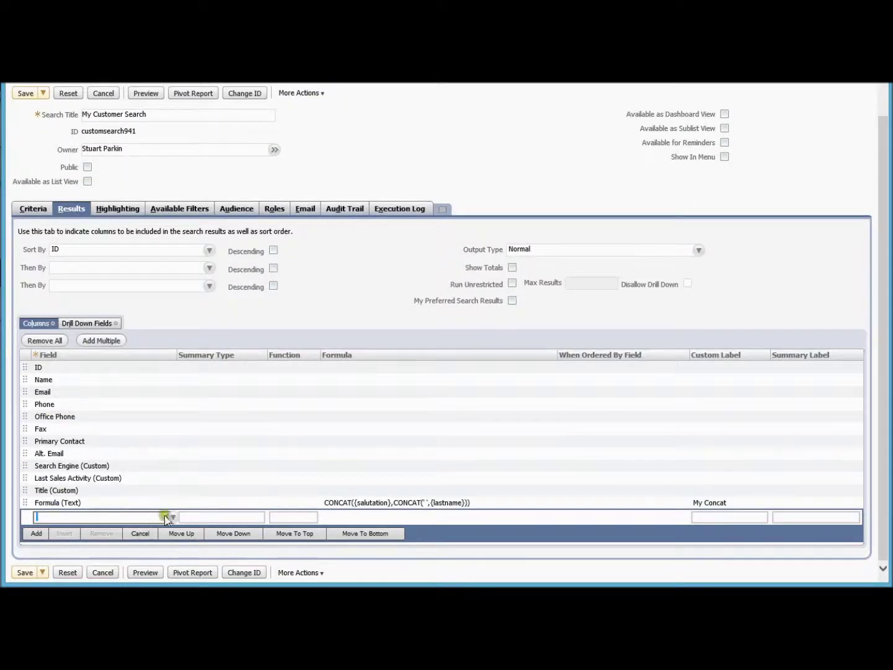
left_click(55, 467)
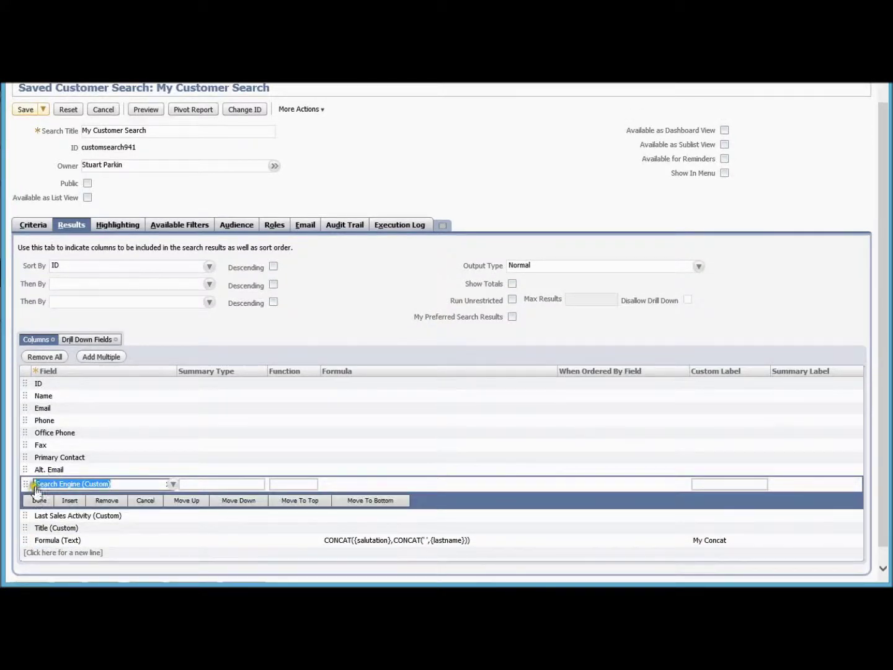
left_click(108, 501)
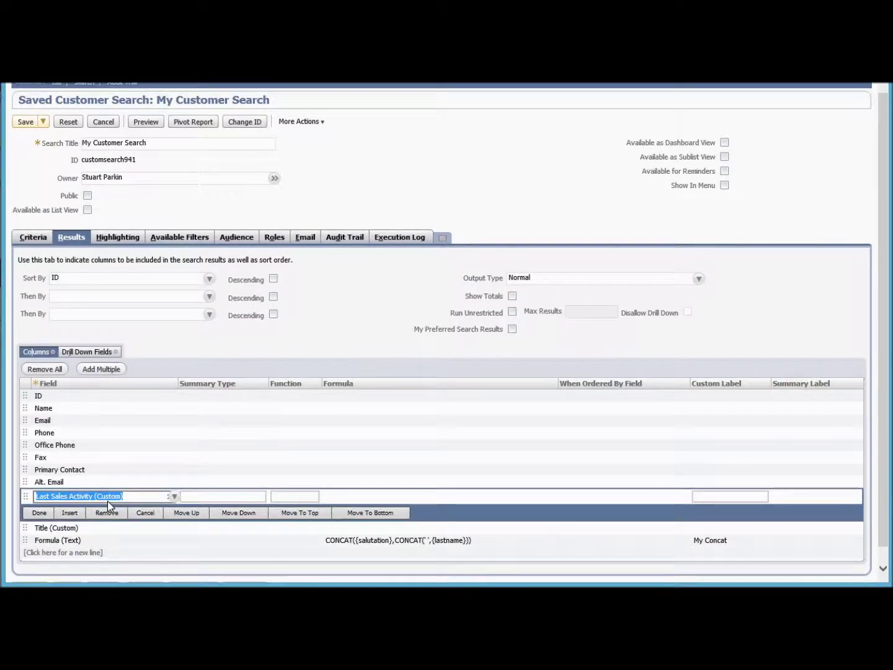
left_click(105, 513)
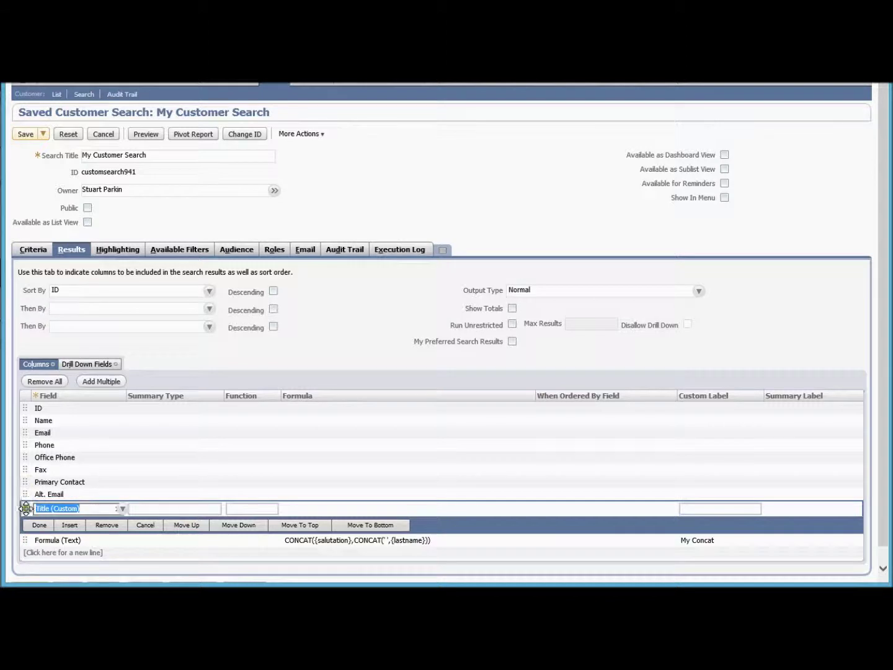
- Move the Title (Custom) column up to sit directly under ID
left_click(25, 509)
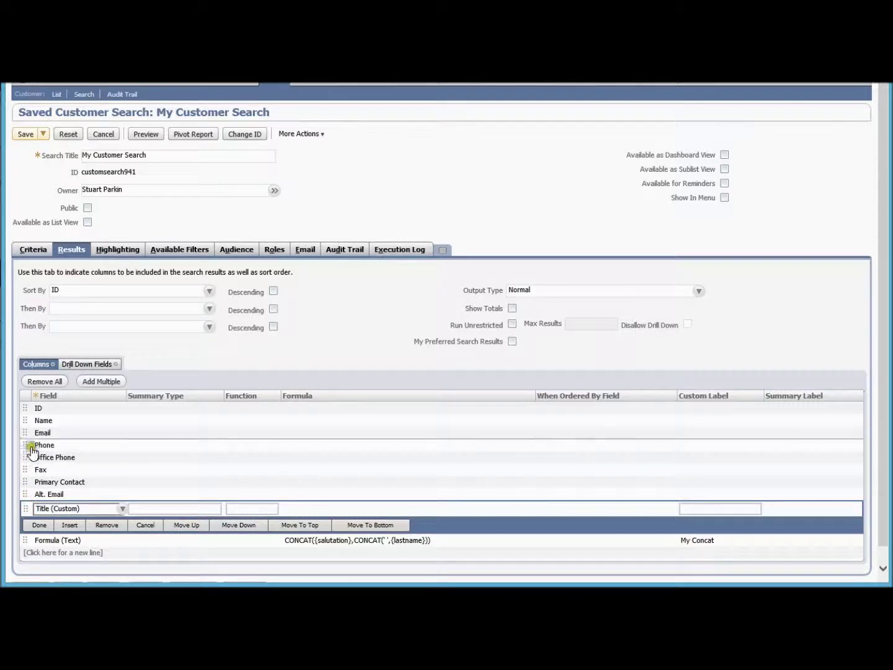
left_click_drag(26, 509, 31, 422)
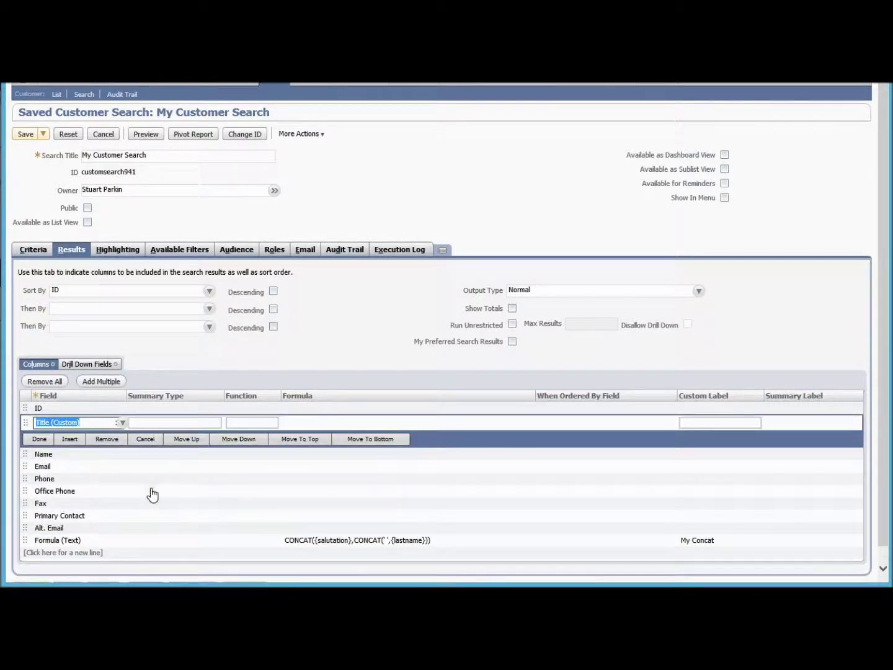
left_click(38, 439)
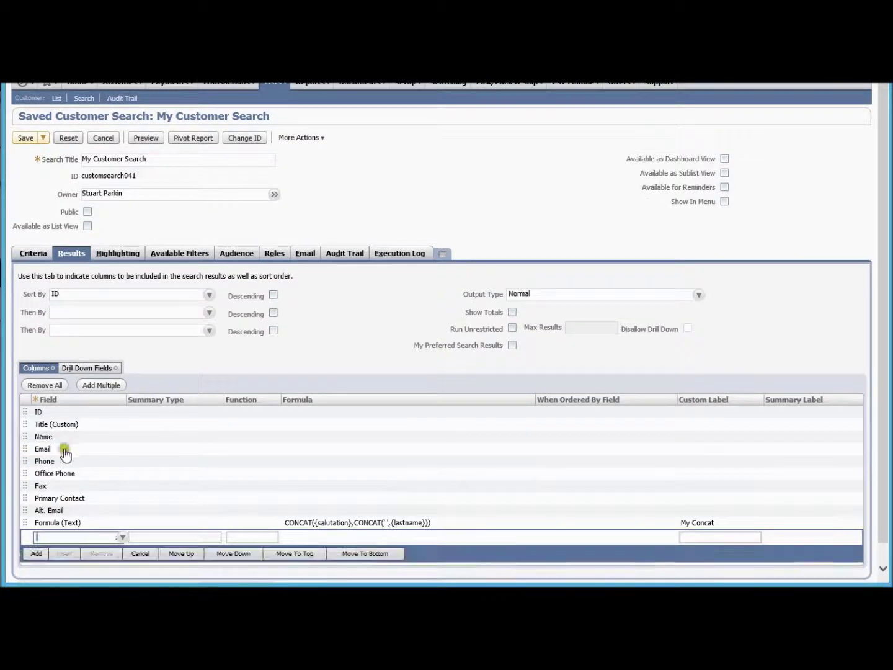
scroll(190, 471, "down", 1)
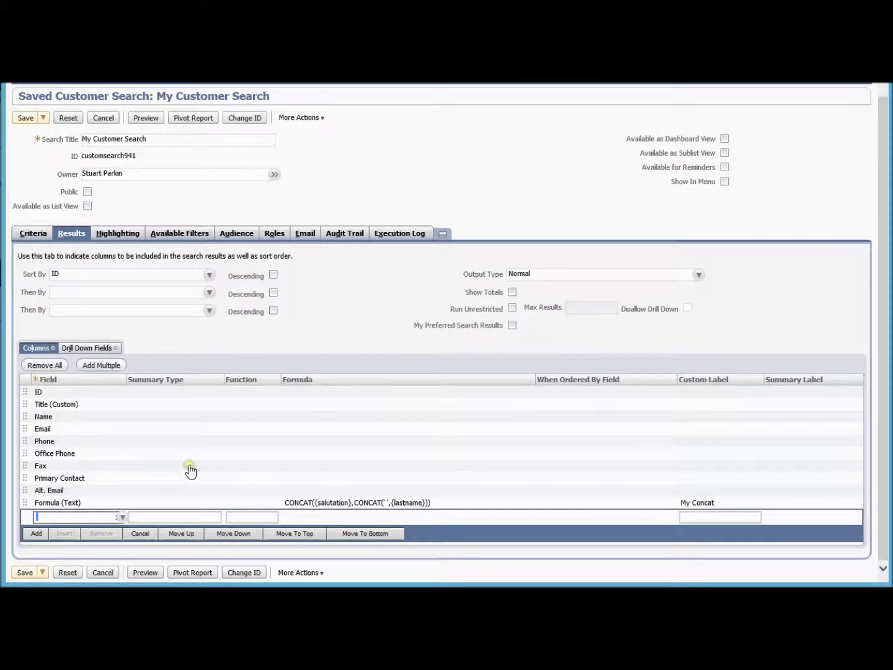
- Append an Address 1 column after My Concat and save the search
left_click(123, 520)
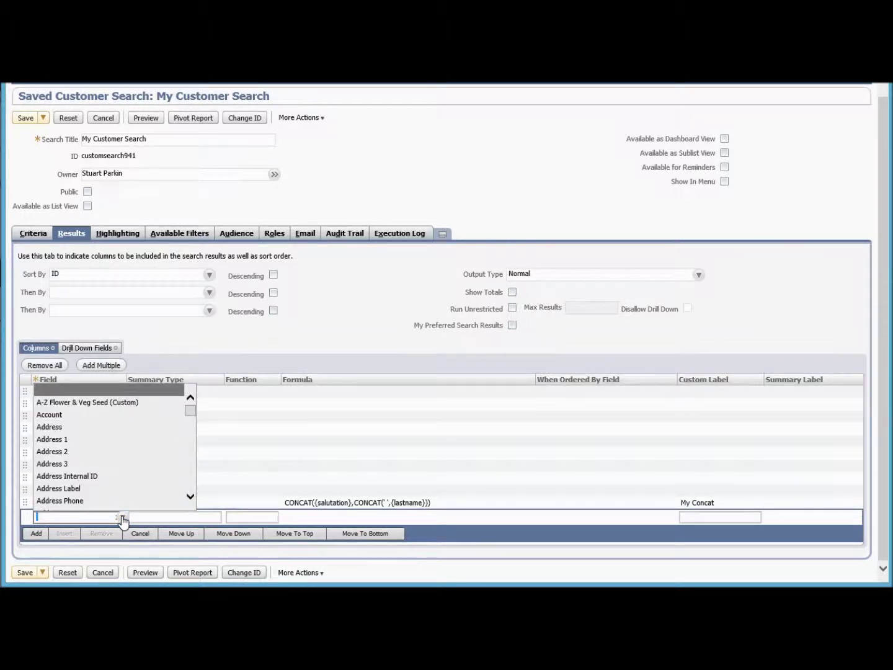
left_click(60, 439)
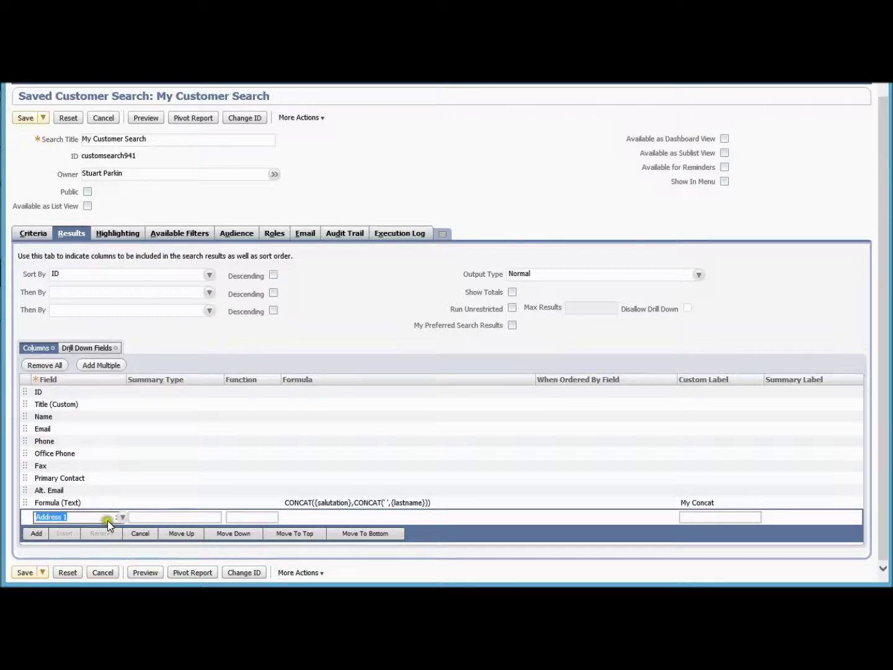
left_click(37, 532)
scroll(189, 515, "down", 1)
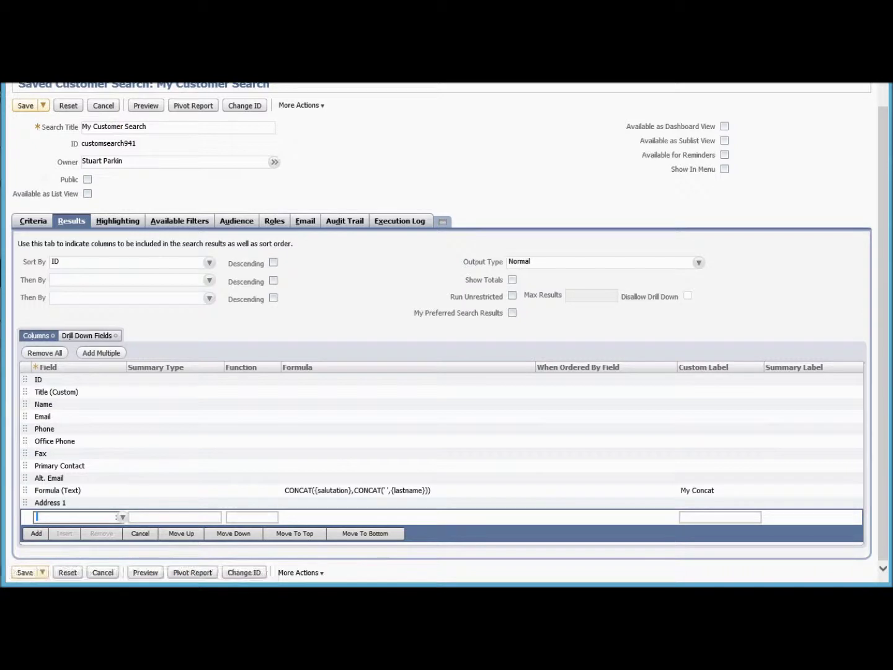
left_click(24, 573)
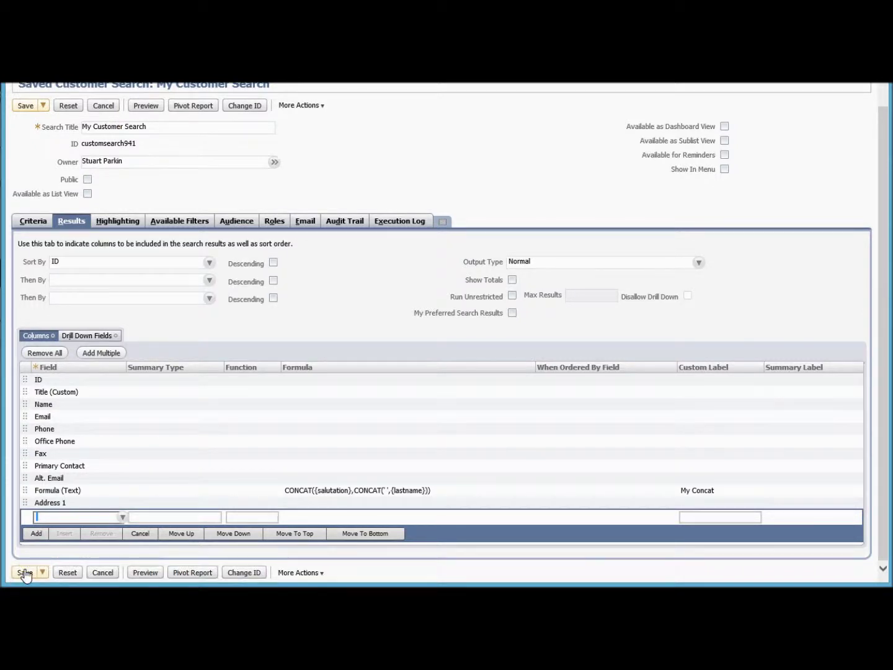